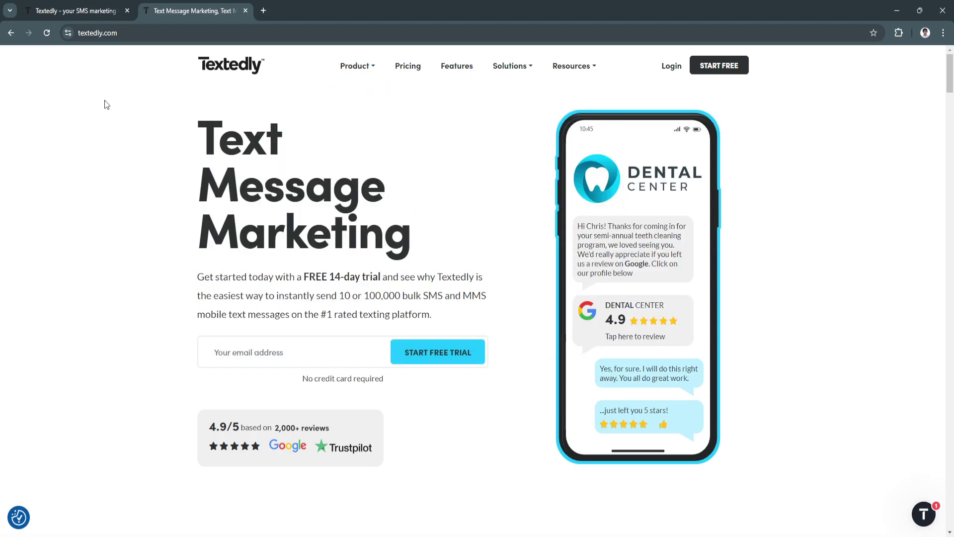
Return to the Textedly dashboard and peek at the + creation menu without choosing anything
key(ctrl+shift+Tab)
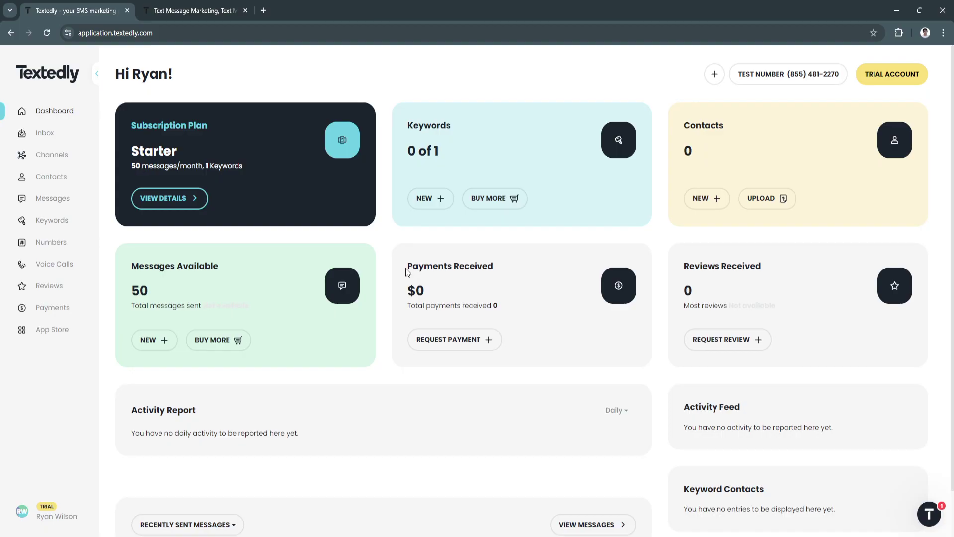
scroll(409, 271, down, 1)
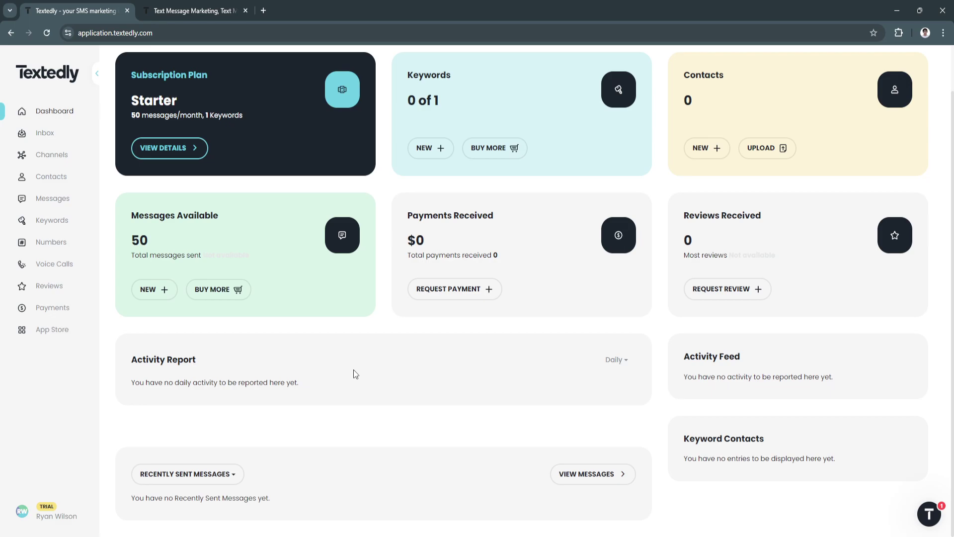
scroll(351, 369, up, 1)
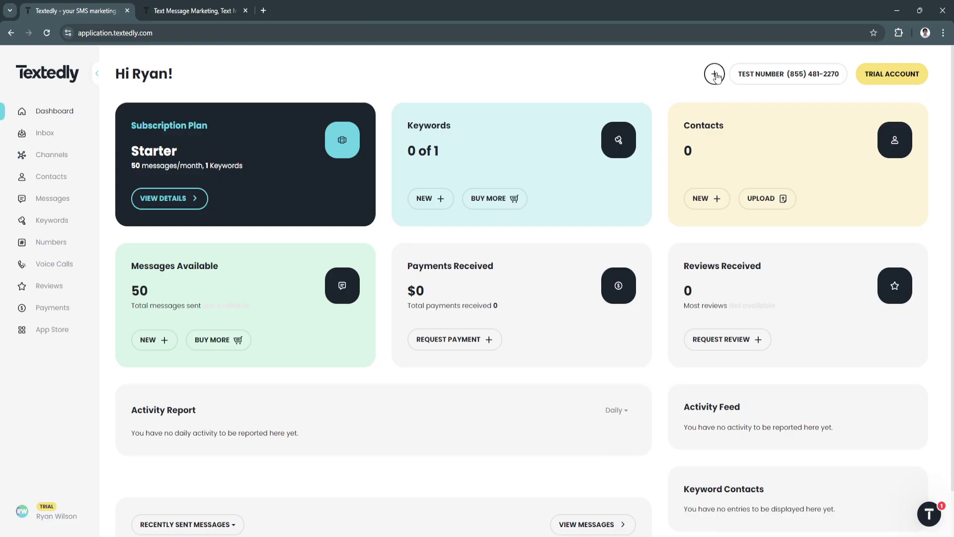
click(714, 75)
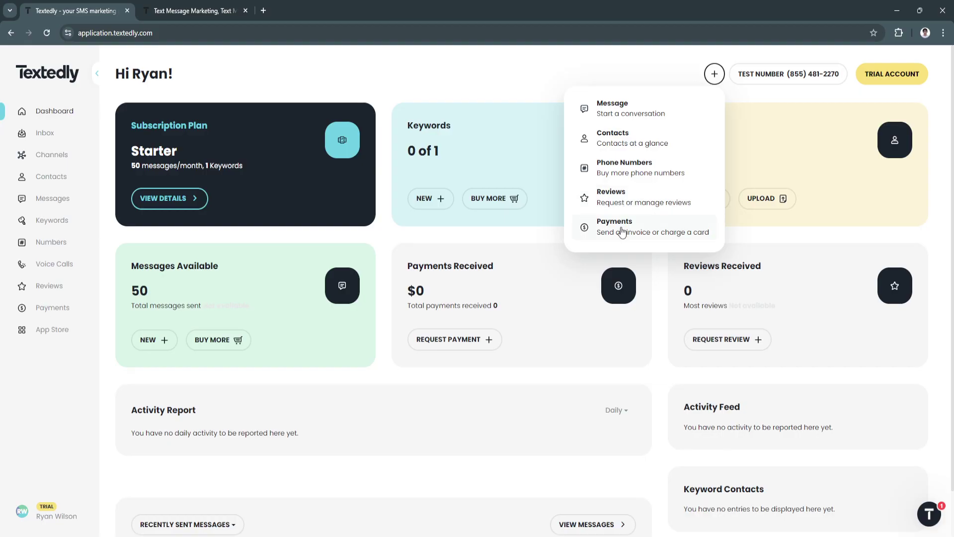
click(661, 273)
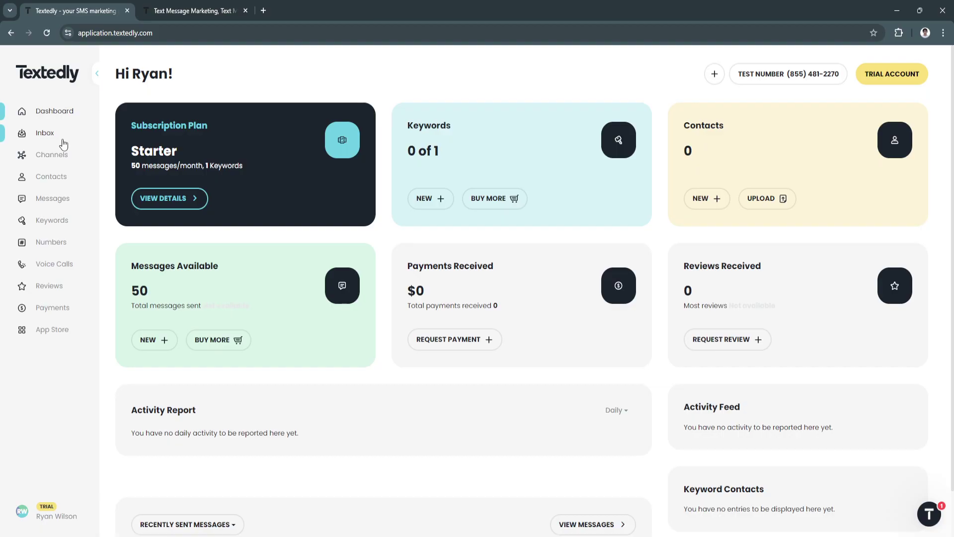
View the Inbox archive, then go to the Channels overview listing SMS & MMS, WhatsApp and others
click(50, 135)
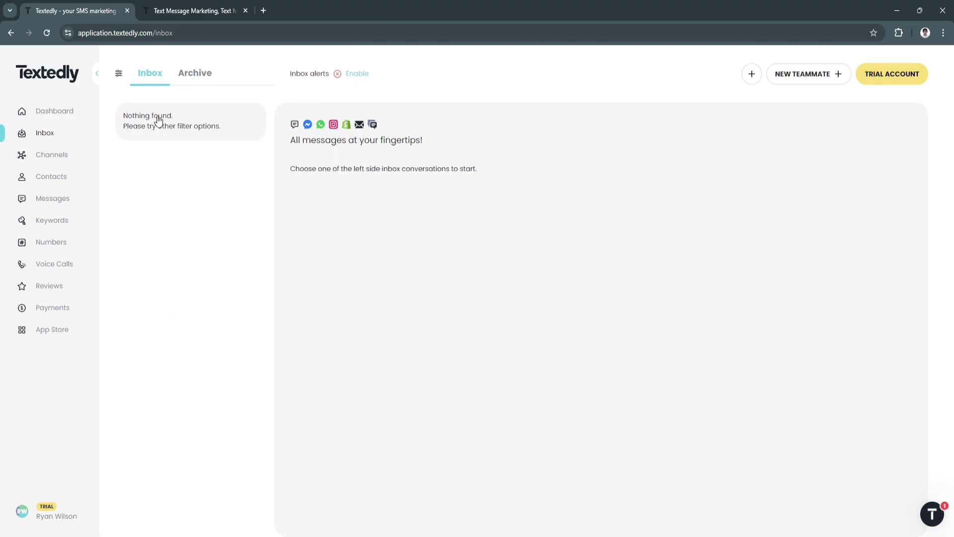
click(190, 77)
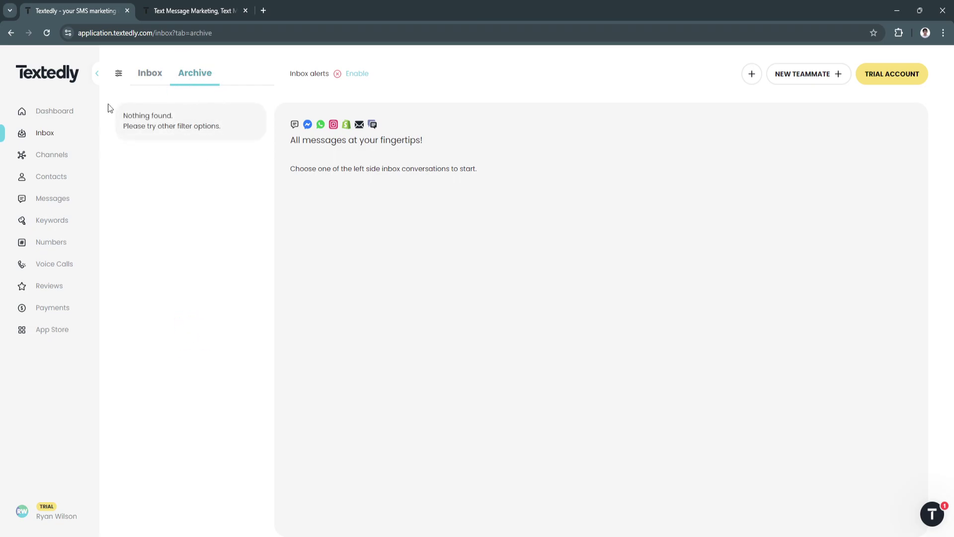
click(42, 158)
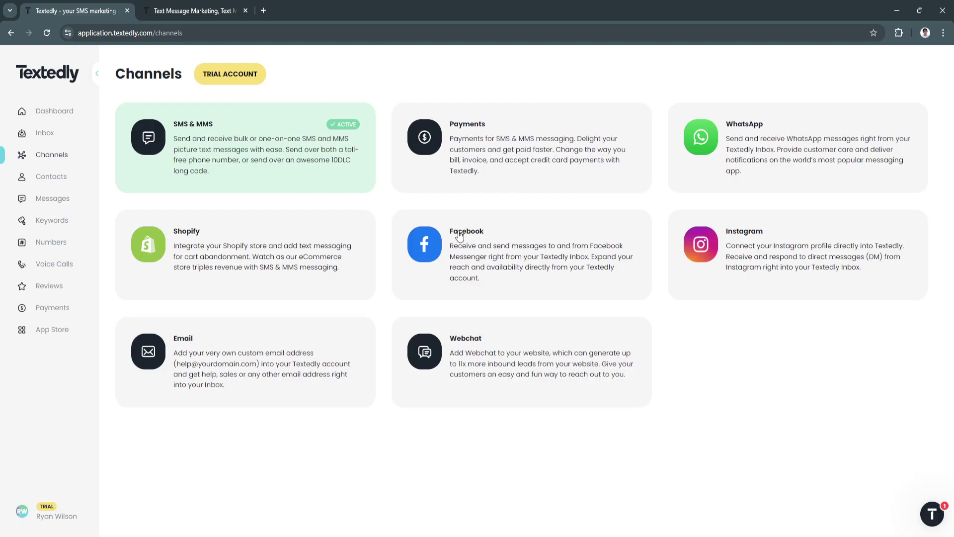
Check the WhatsApp channel (not yet available), then go to the empty Contacts list
click(730, 139)
click(573, 322)
click(42, 179)
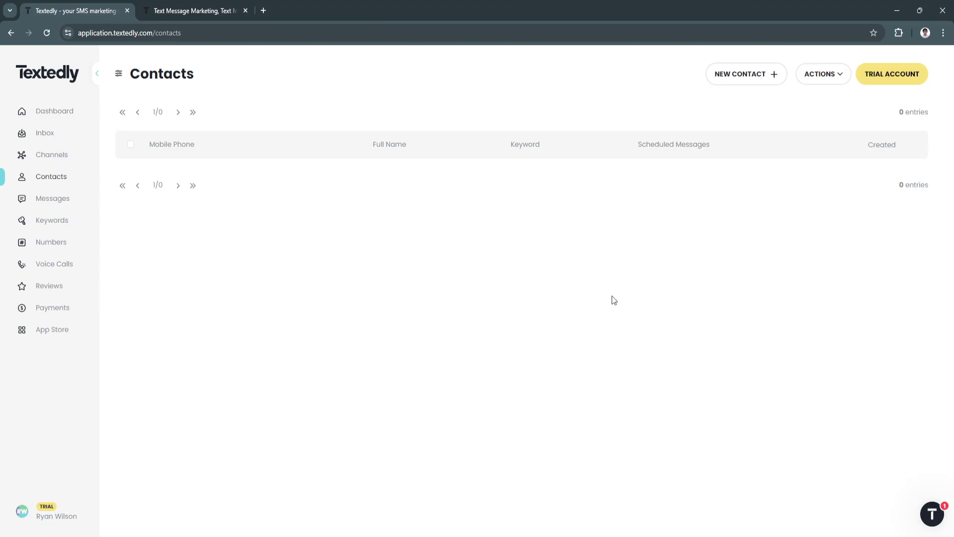
Look at the New Contact form and locked Upload List option, then go to Messages
click(733, 78)
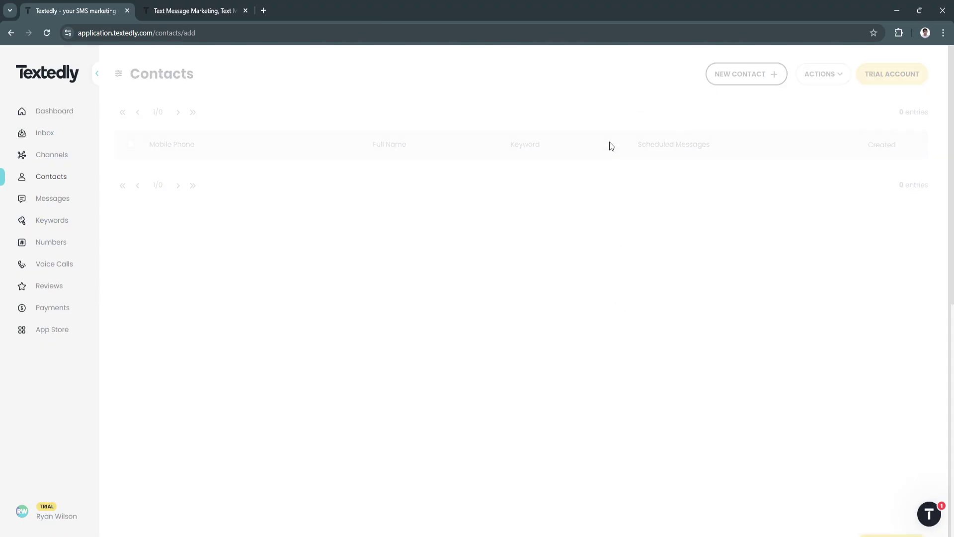
scroll(239, 296, down, 1)
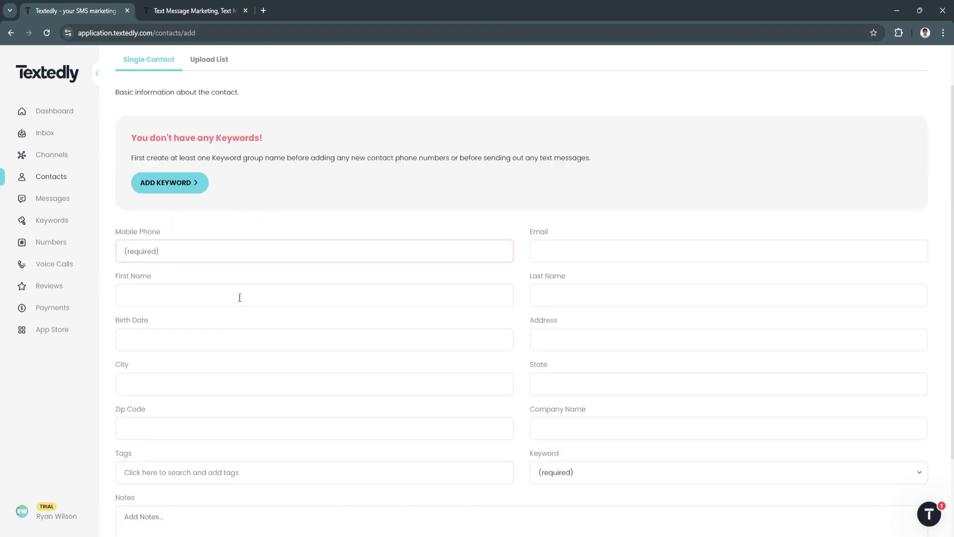
scroll(239, 297, down, 1)
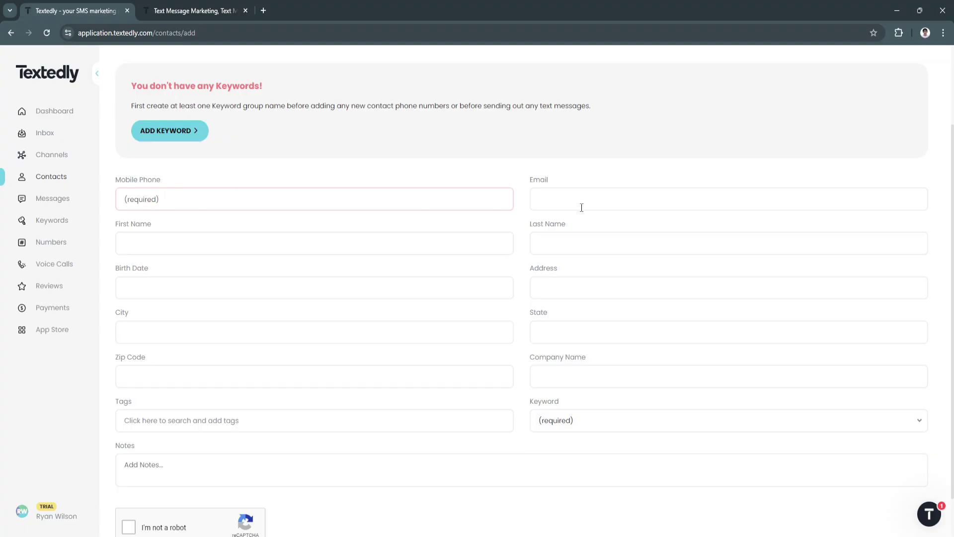
scroll(589, 260, down, 1)
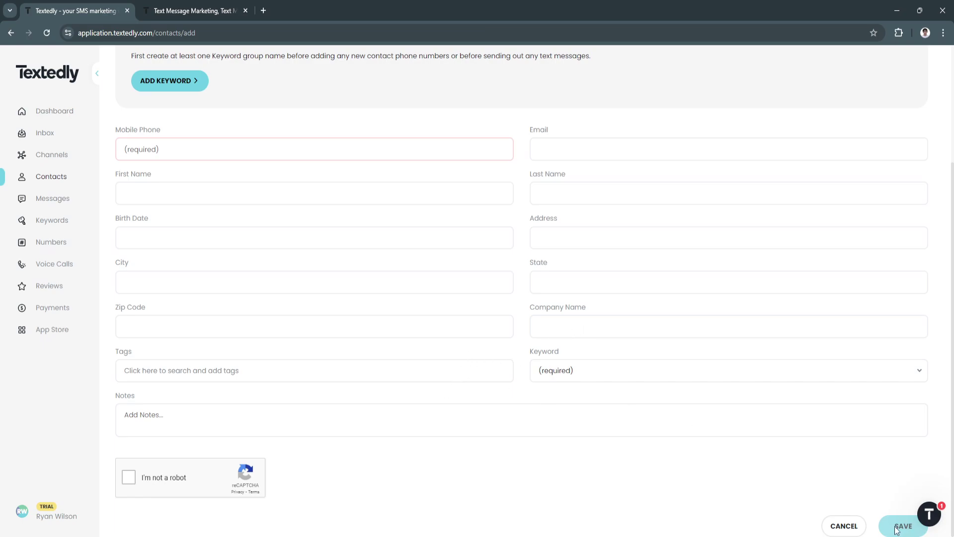
scroll(434, 352, up, 2)
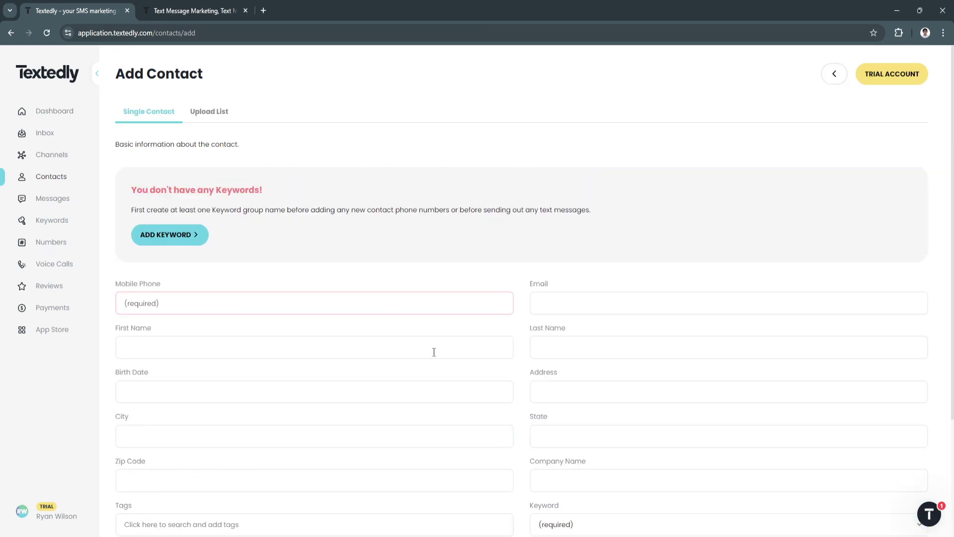
click(214, 112)
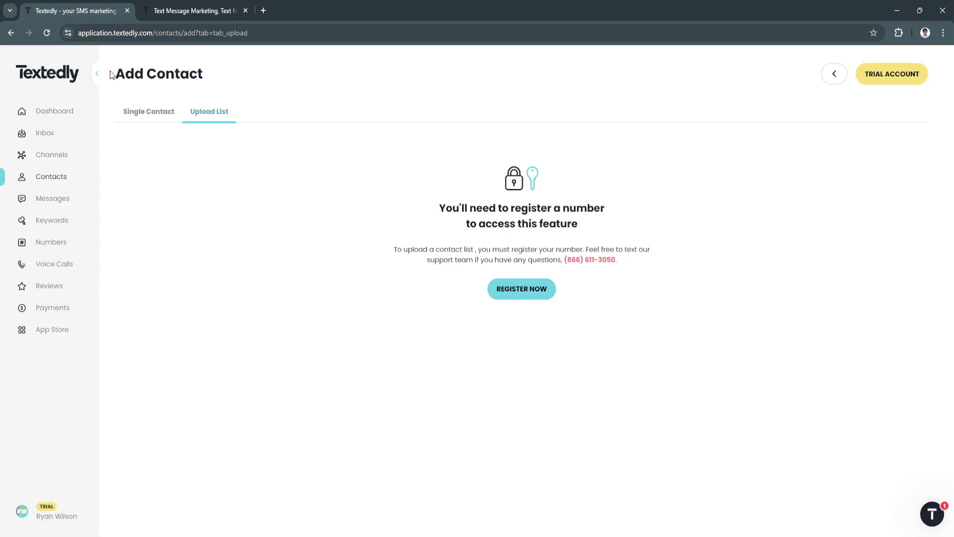
click(48, 198)
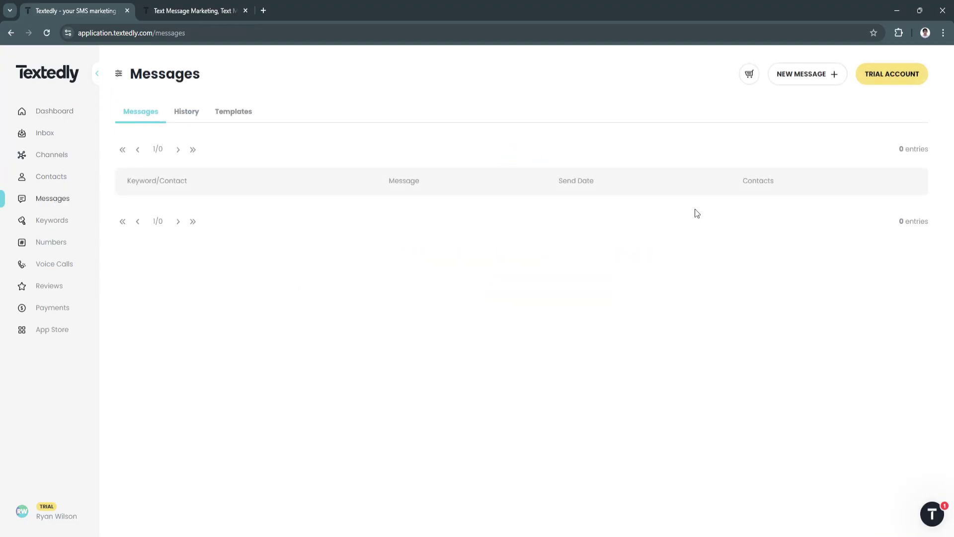
click(189, 113)
click(233, 113)
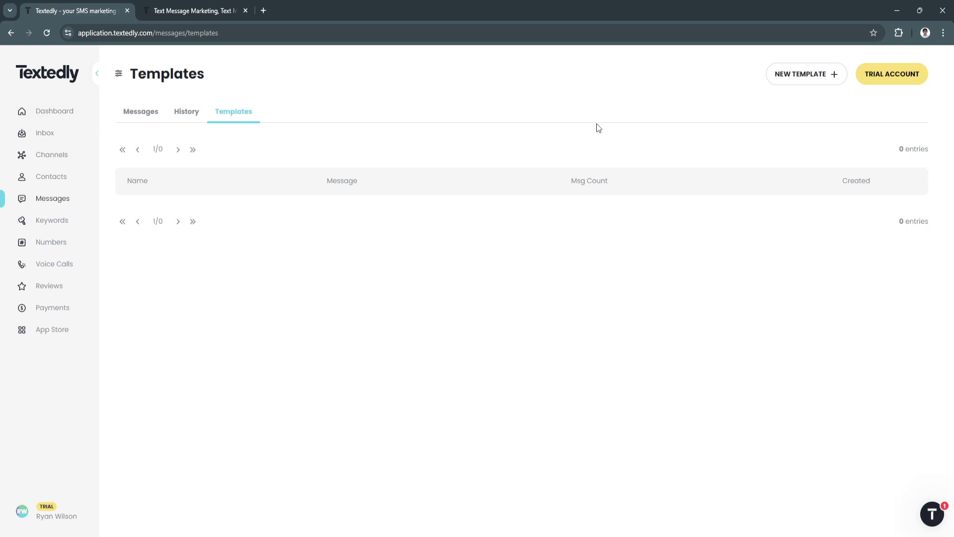
click(157, 116)
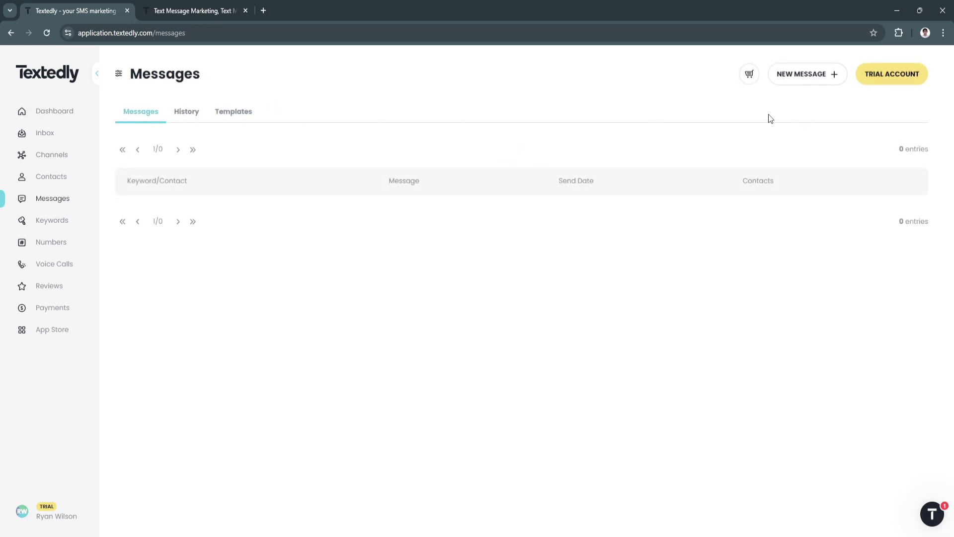
click(810, 87)
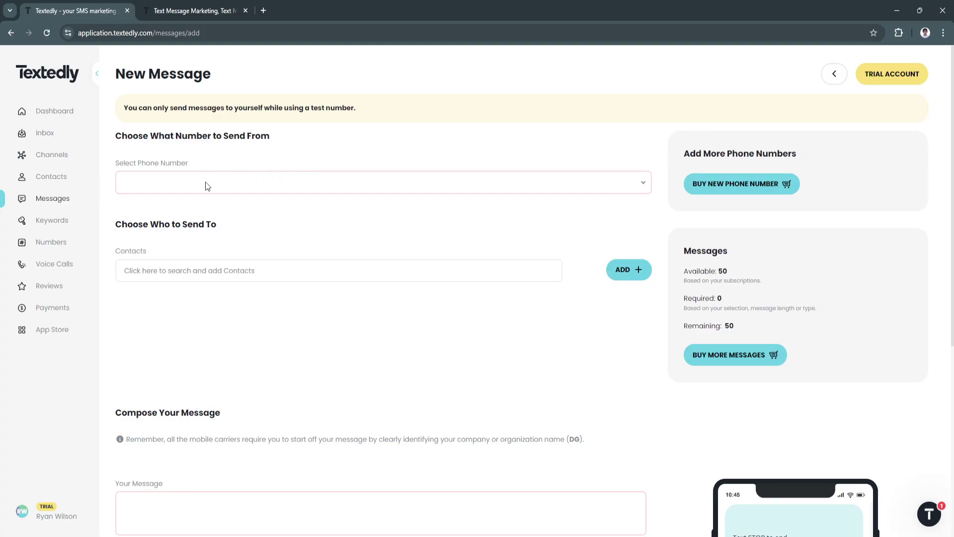
scroll(144, 201, down, 2)
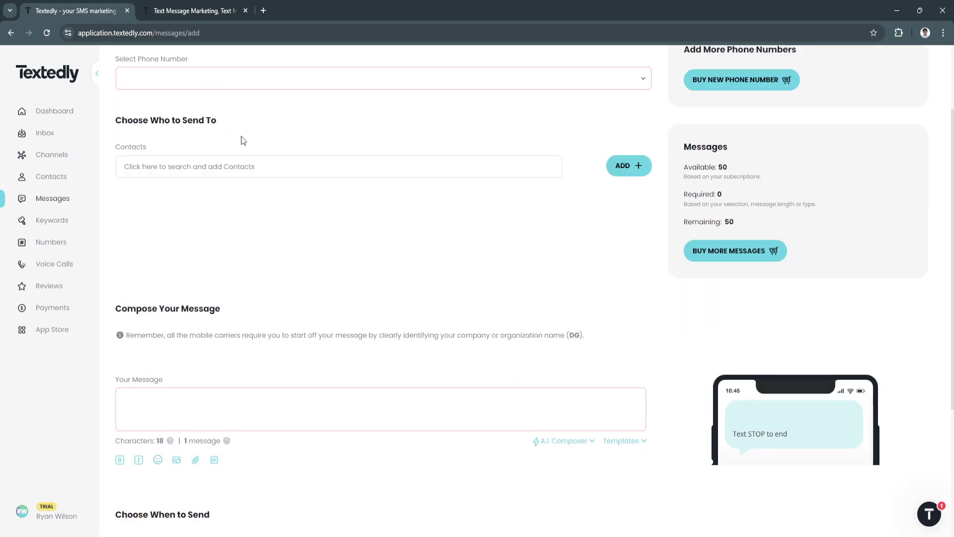
scroll(307, 210, up, 1)
scroll(311, 265, down, 2)
scroll(311, 265, down, 2)
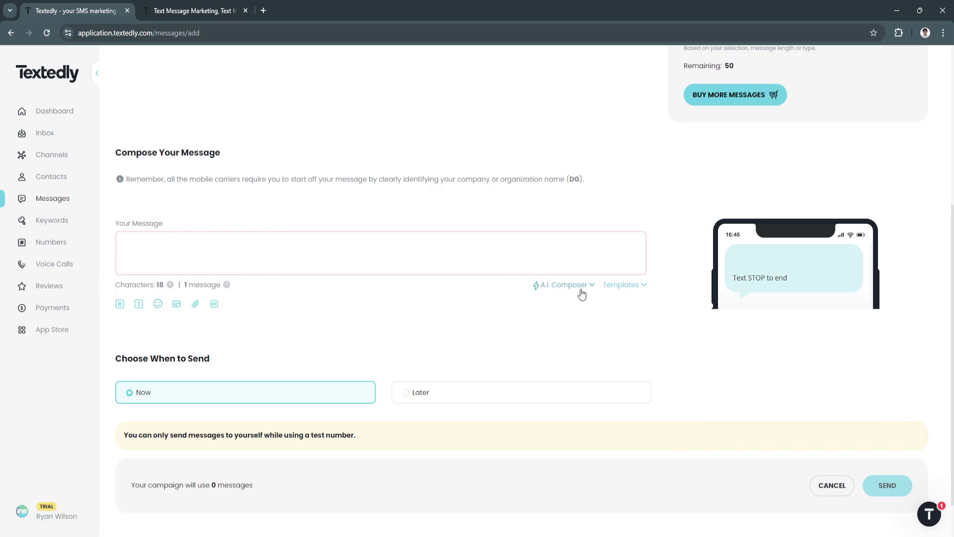
click(644, 287)
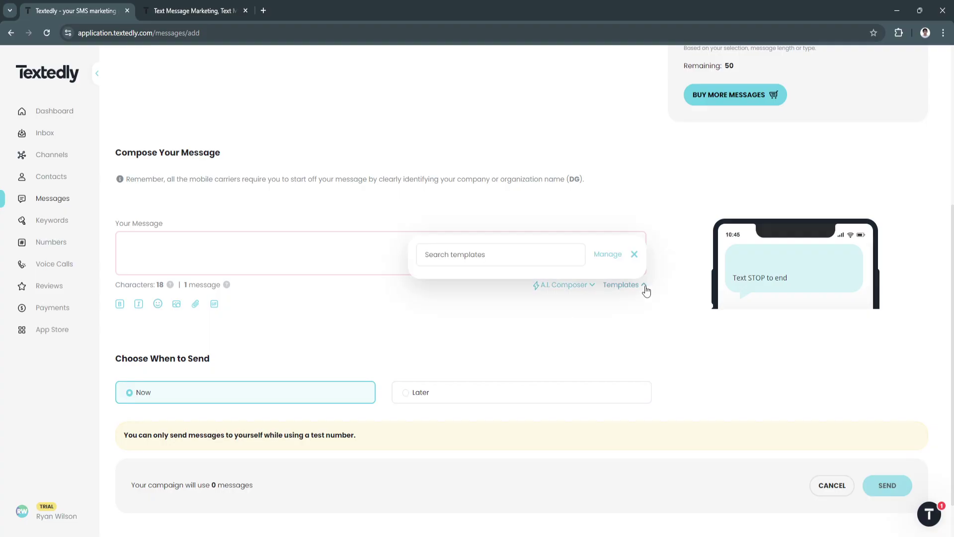
click(635, 255)
scroll(535, 320, down, 1)
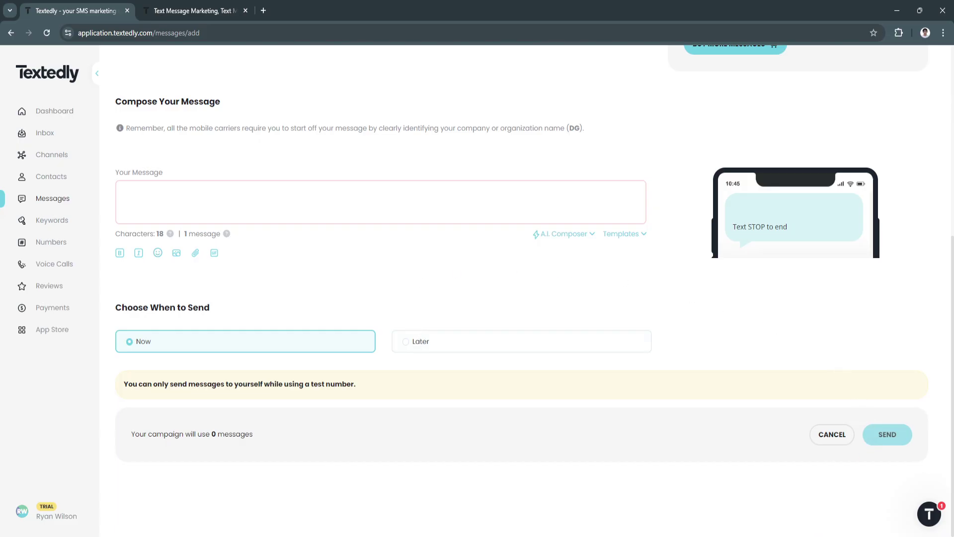
Go to Keywords and start the new keyword form with its default welcome message
click(50, 233)
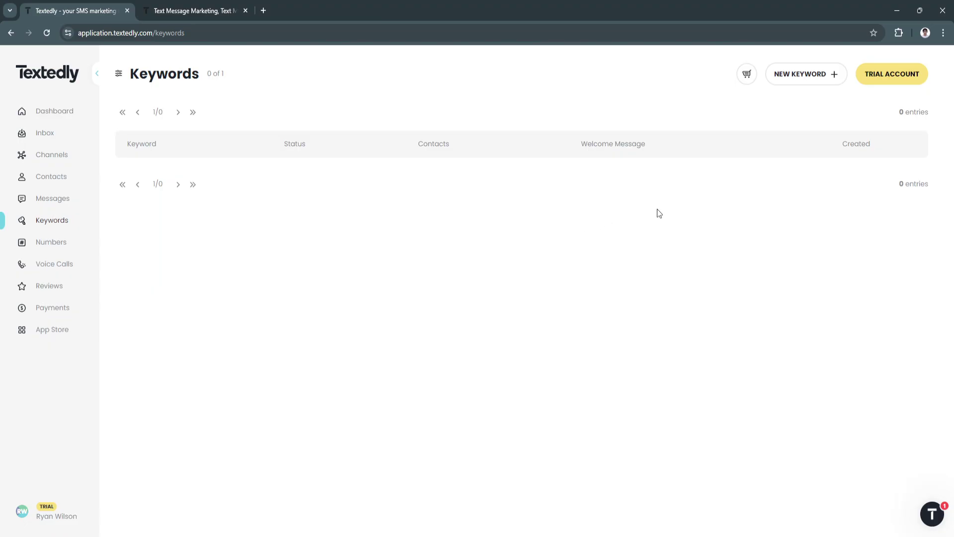
click(793, 77)
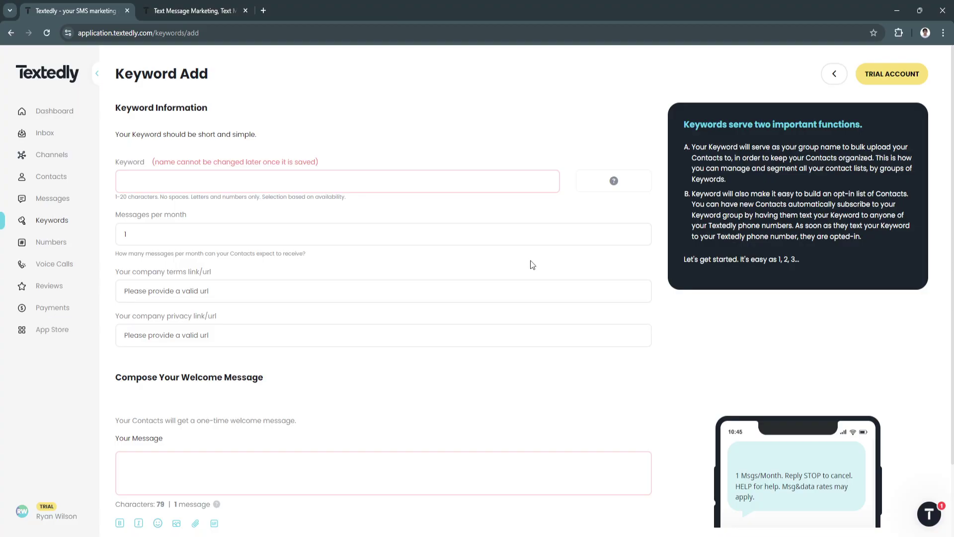
scroll(370, 231, down, 1)
scroll(370, 233, up, 1)
scroll(140, 153, down, 1)
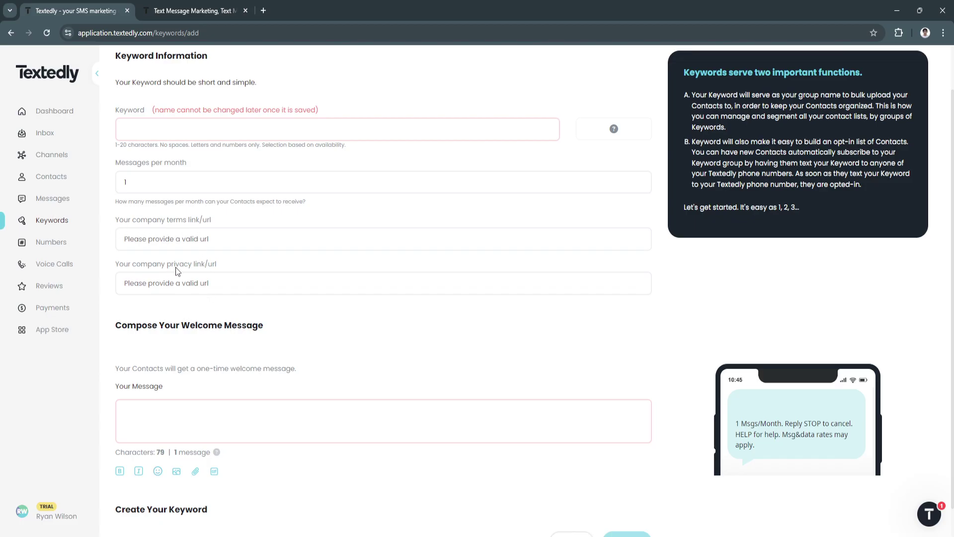
scroll(295, 287, down, 1)
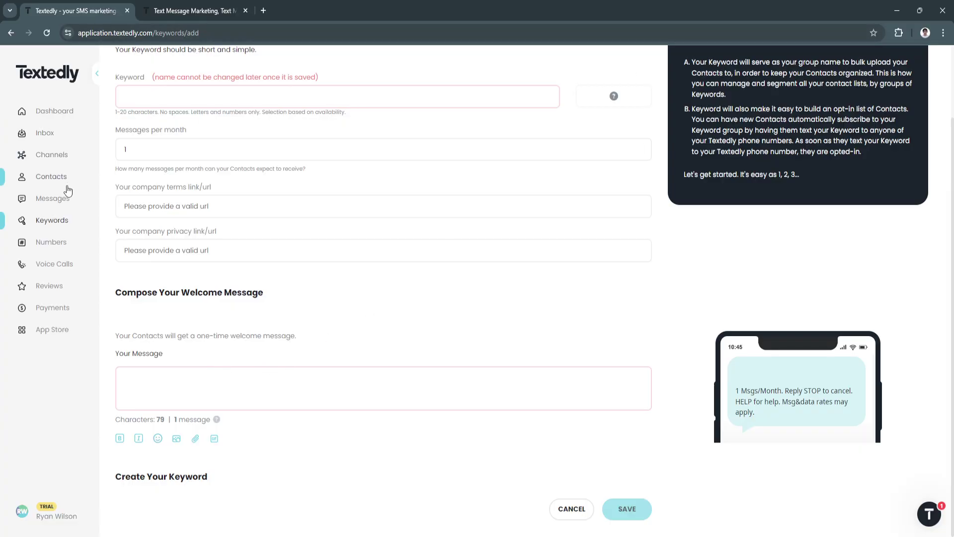
Visit Numbers, dismiss the free-trial notice, and go to Voice Calls
click(63, 246)
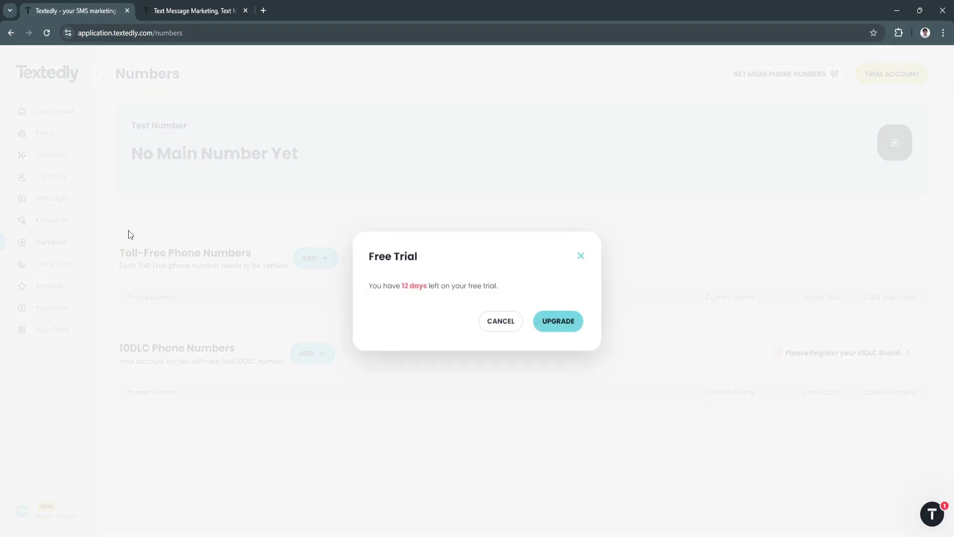
click(581, 256)
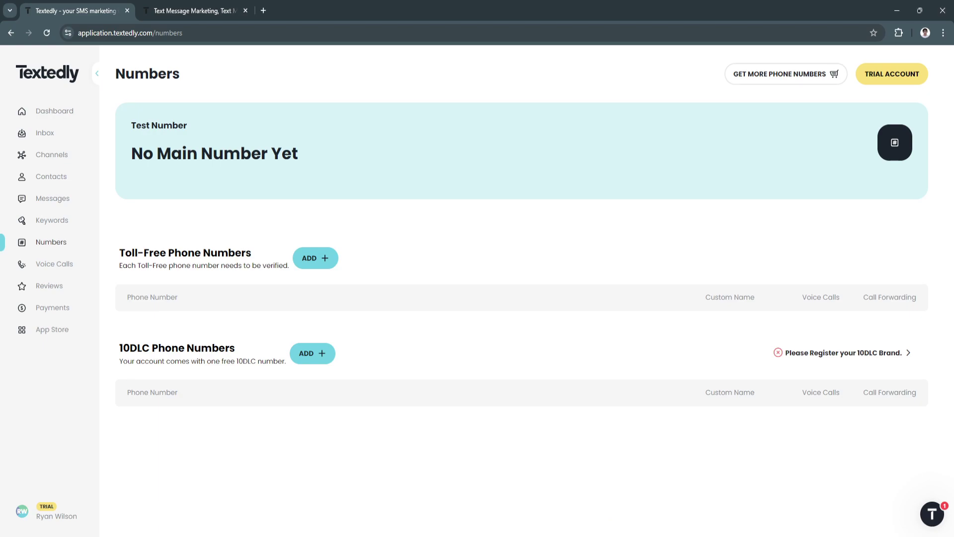
click(67, 267)
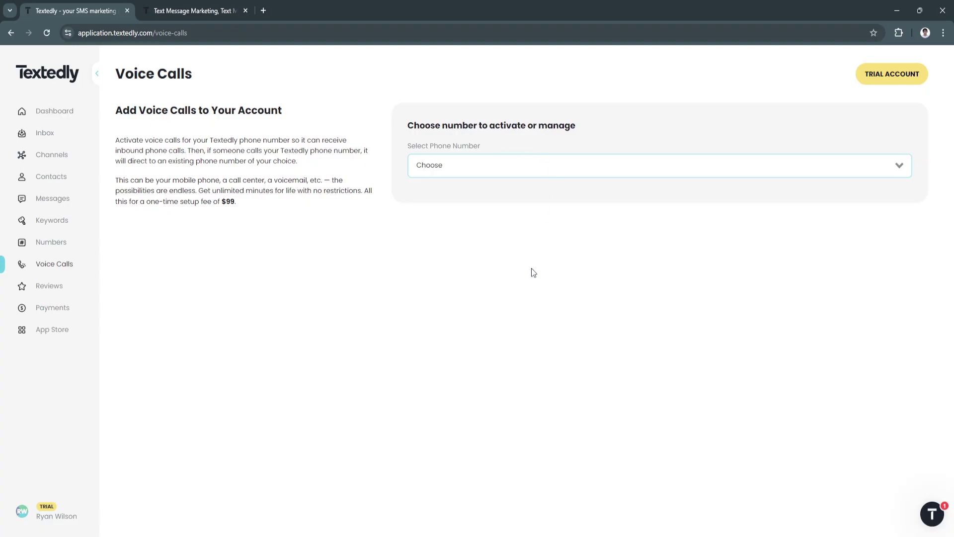
click(488, 200)
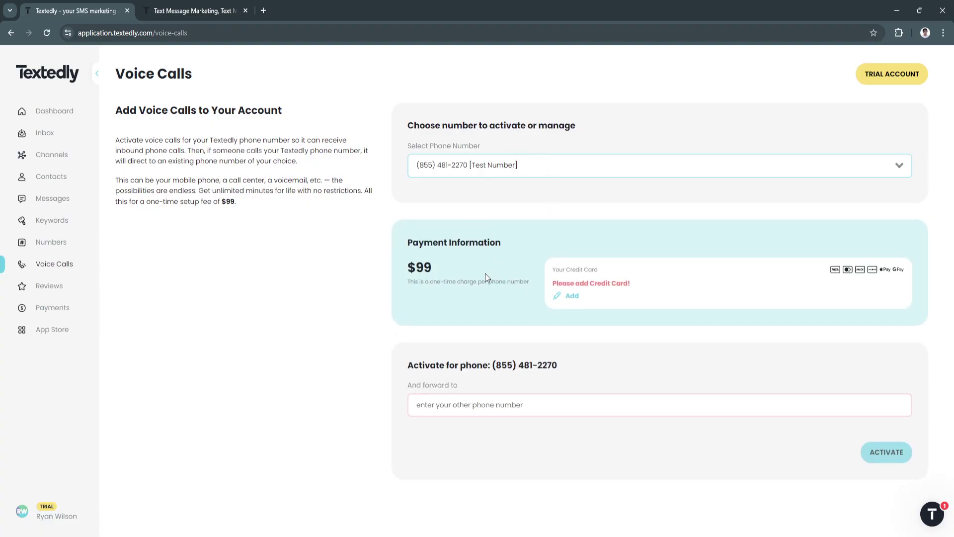
double_click(427, 267)
click(352, 324)
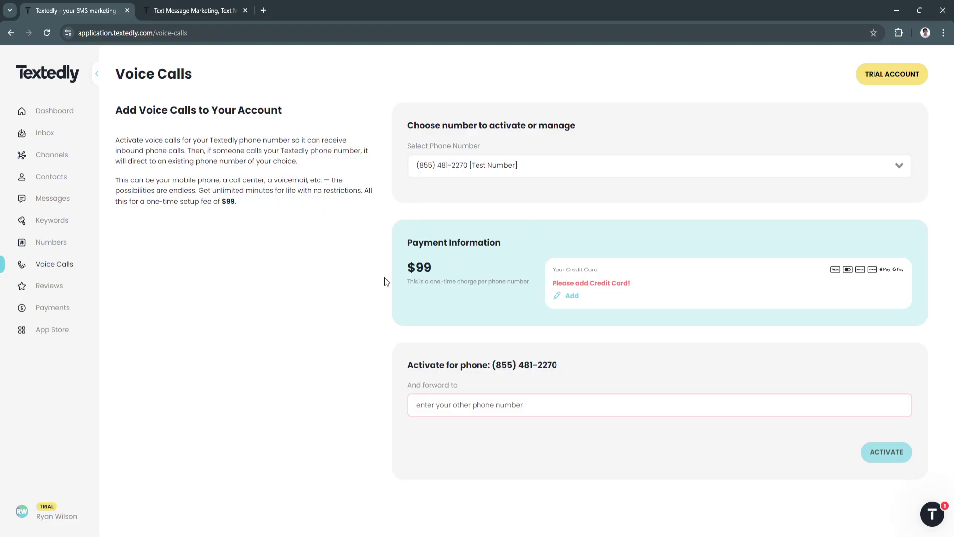
Review the Reviews Activity and Settings tabs, then go to Payments
click(43, 284)
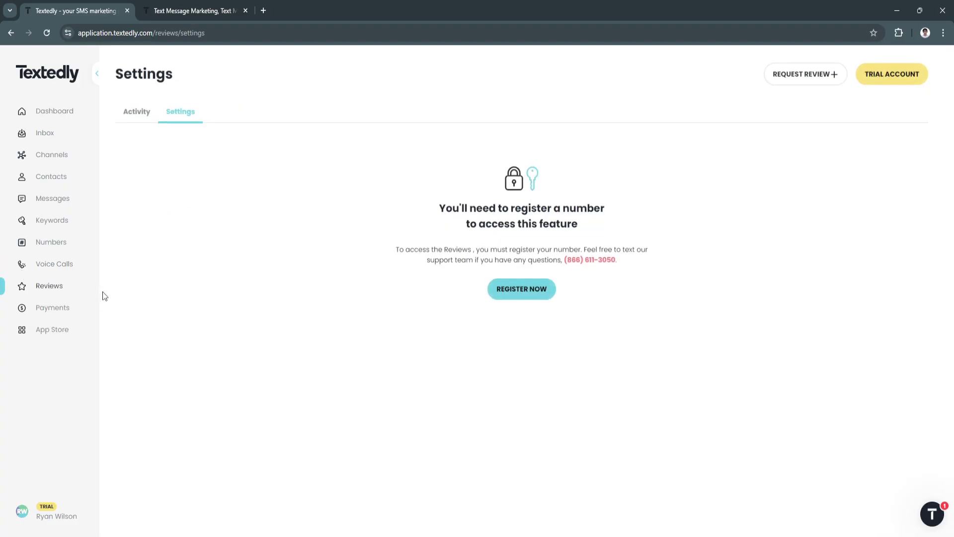
click(136, 112)
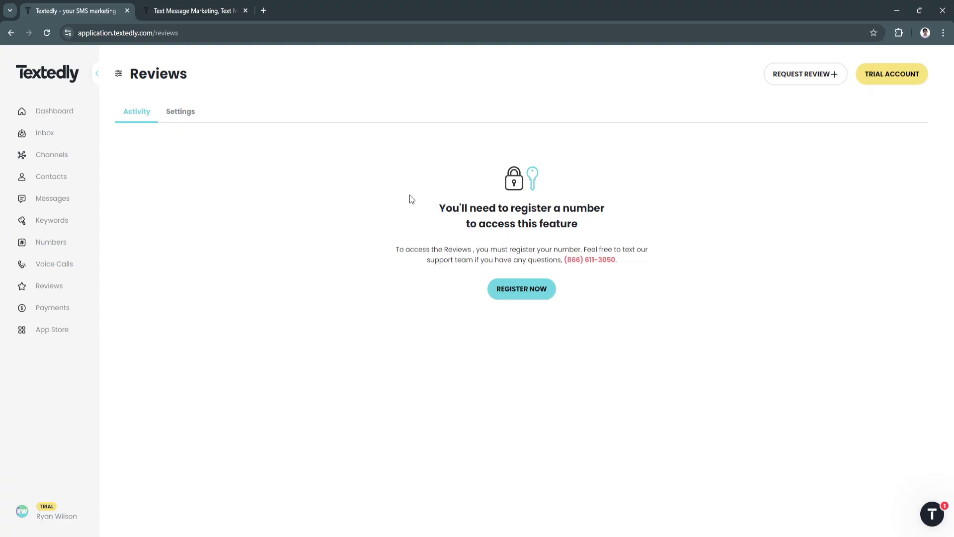
click(181, 113)
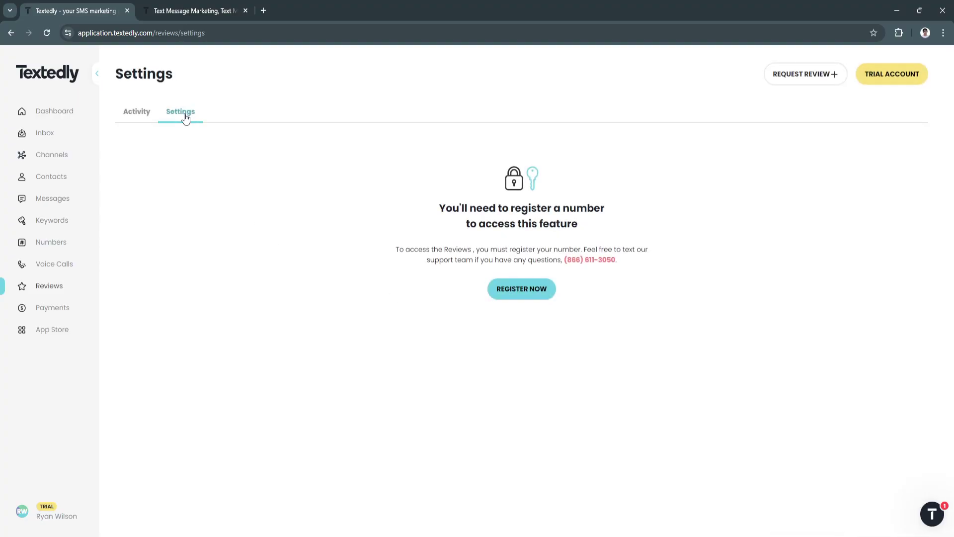
click(64, 307)
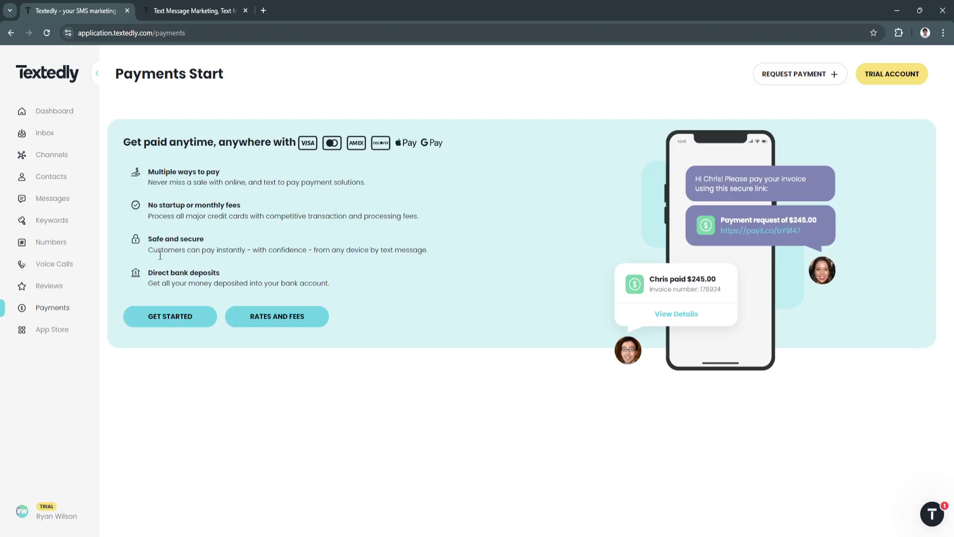
Try Get Started on Payments, dismiss the register-a-number notice, and go to the App Store
click(209, 310)
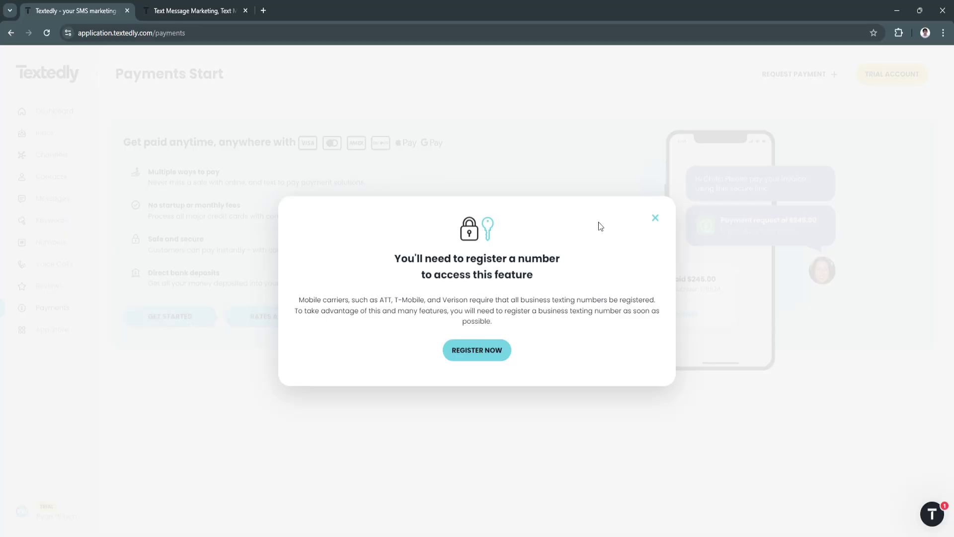
click(655, 217)
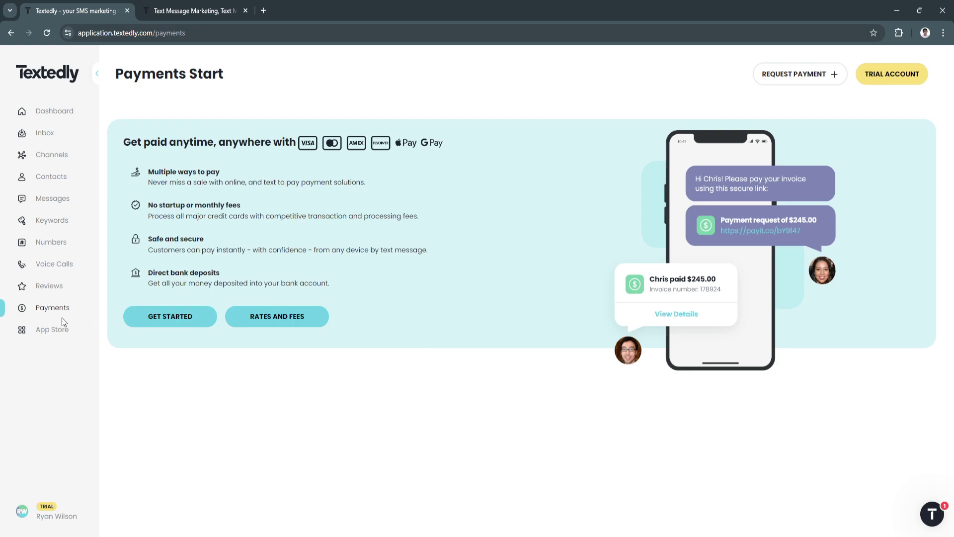
click(46, 335)
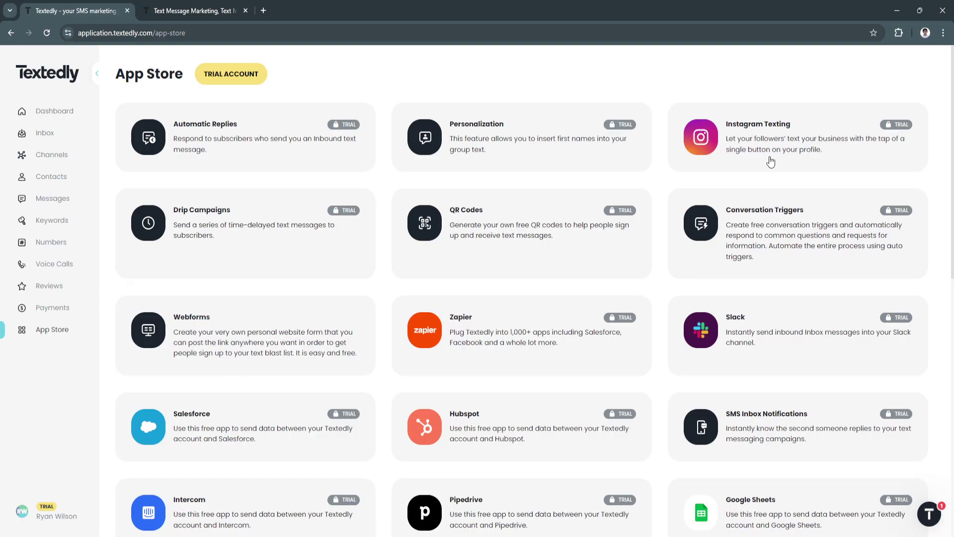
scroll(770, 162, down, 2)
scroll(555, 324, down, 2)
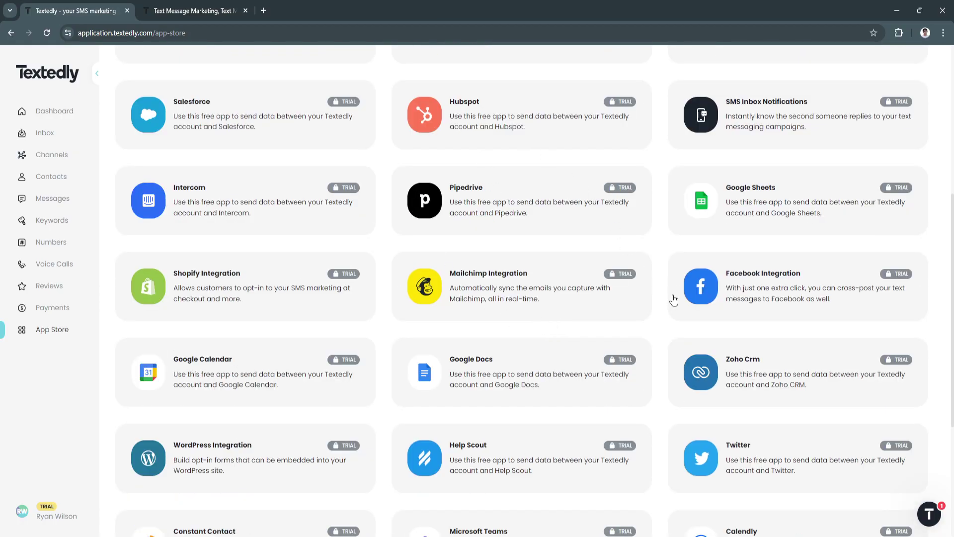
scroll(664, 302, down, 3)
scroll(661, 308, up, 7)
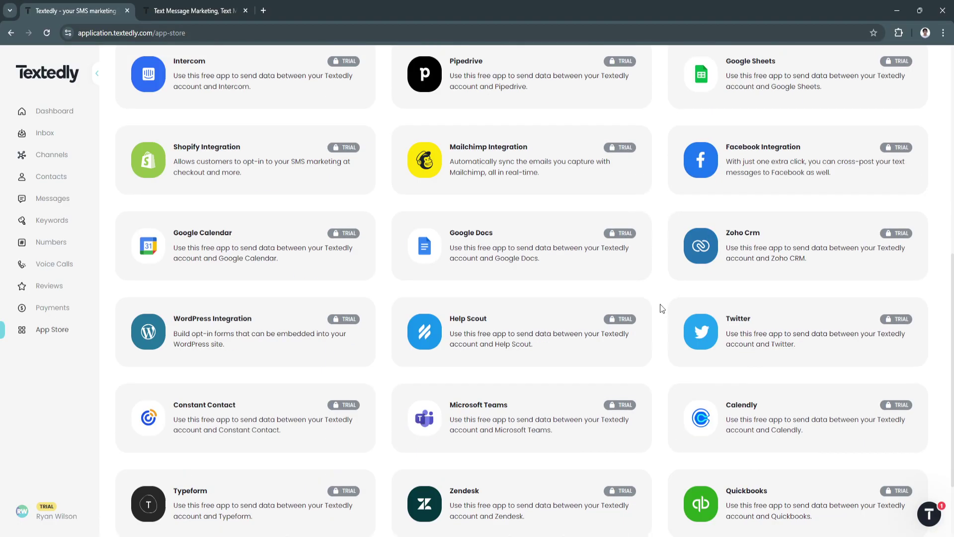
scroll(661, 309, up, 1)
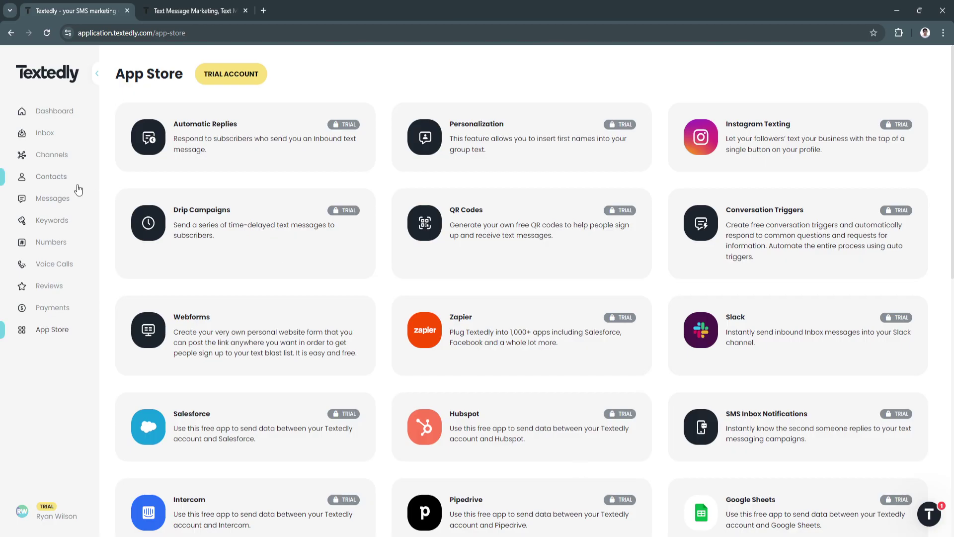
Return to the main dashboard showing the Starter plan and 50 available messages
click(47, 121)
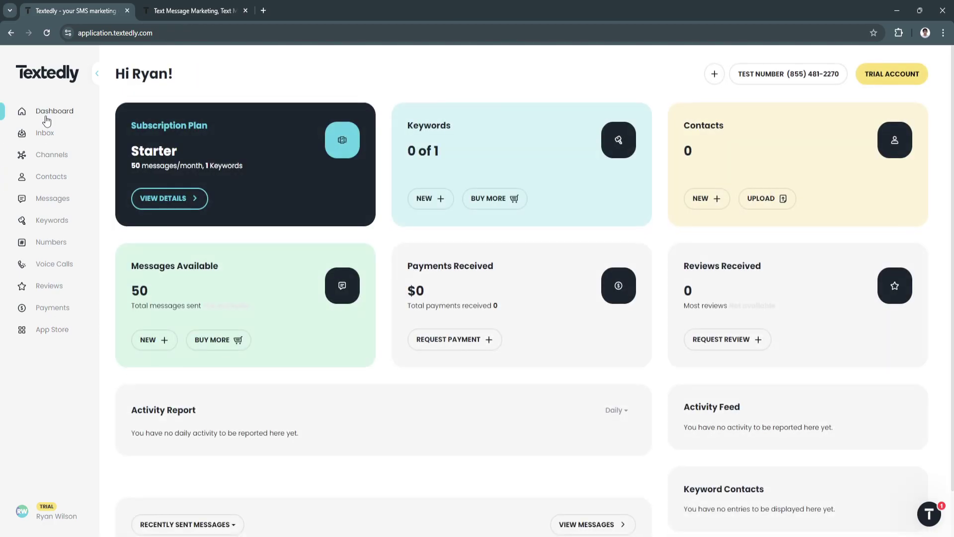